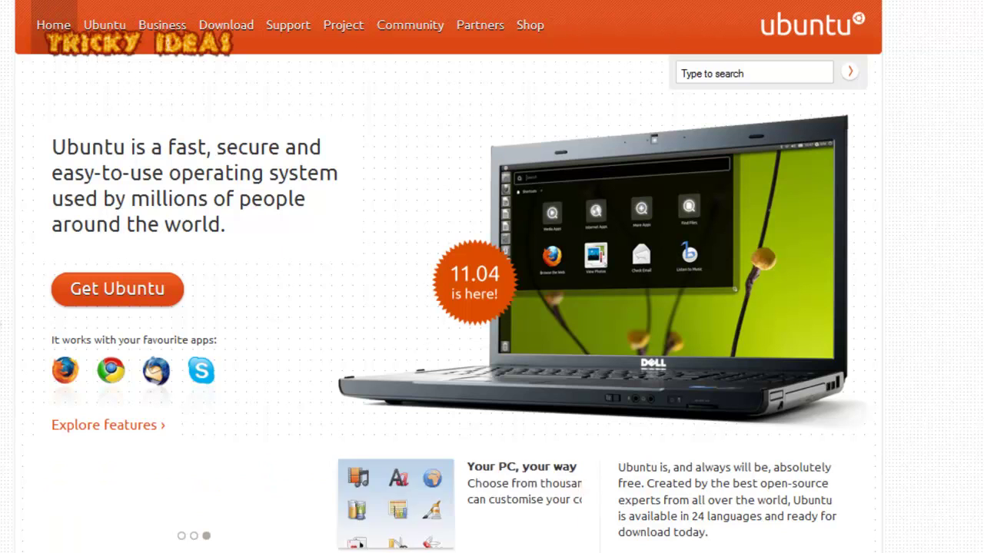
Follow Get Ubuntu from the ubuntu.com home page to the Download Ubuntu options page.
scroll(448, 277, down, 3)
scroll(448, 276, up, 3)
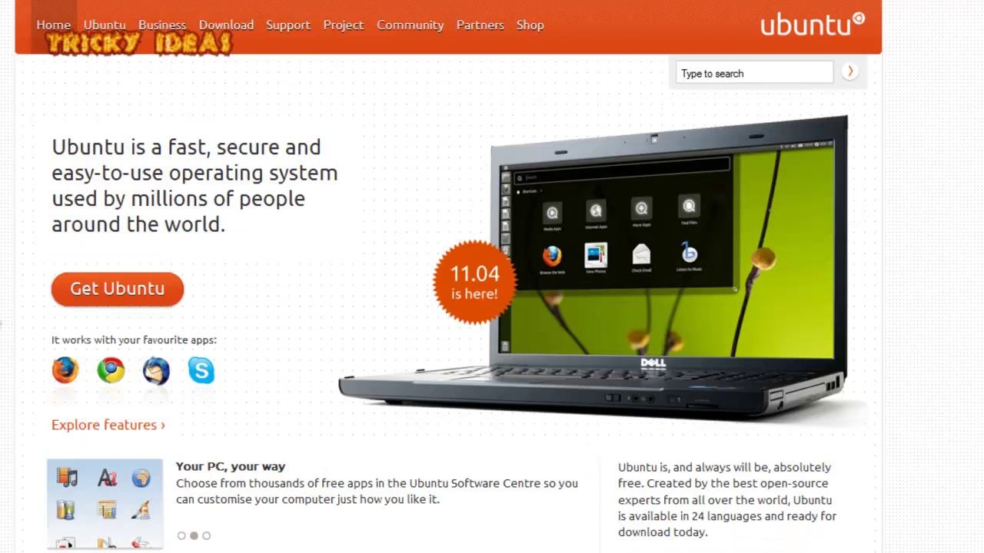
click(105, 304)
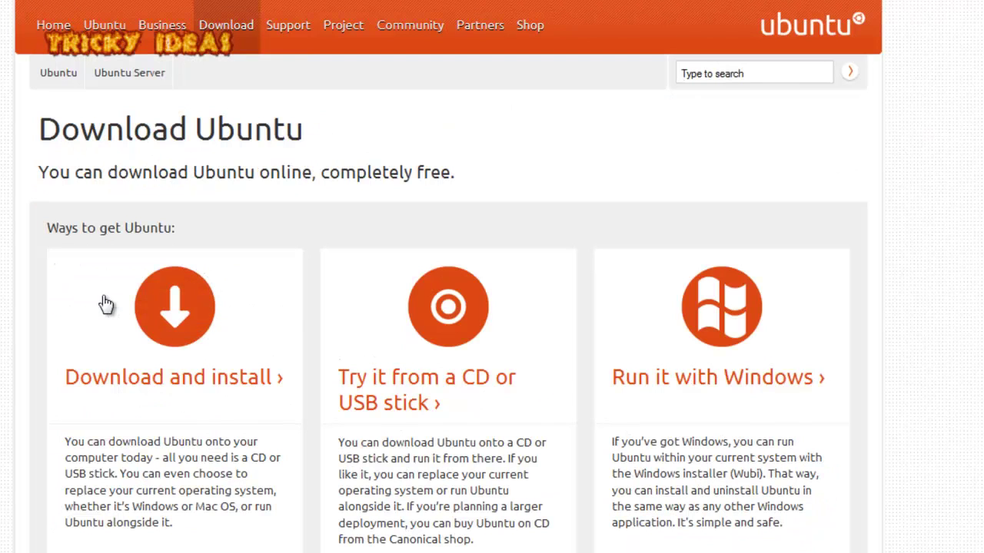
scroll(146, 321, down, 2)
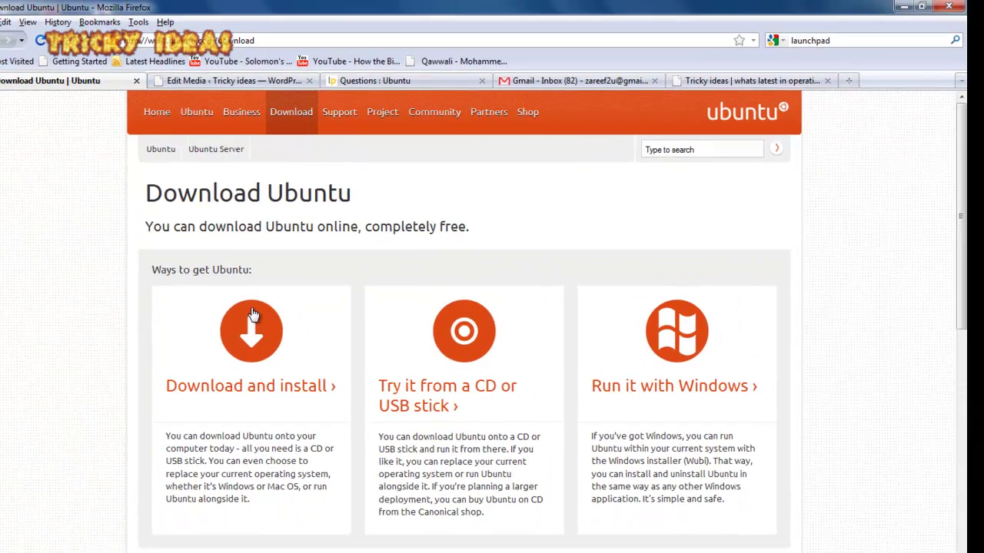
Return to the Ubuntu home page and reopen the Download Ubuntu page.
click(157, 114)
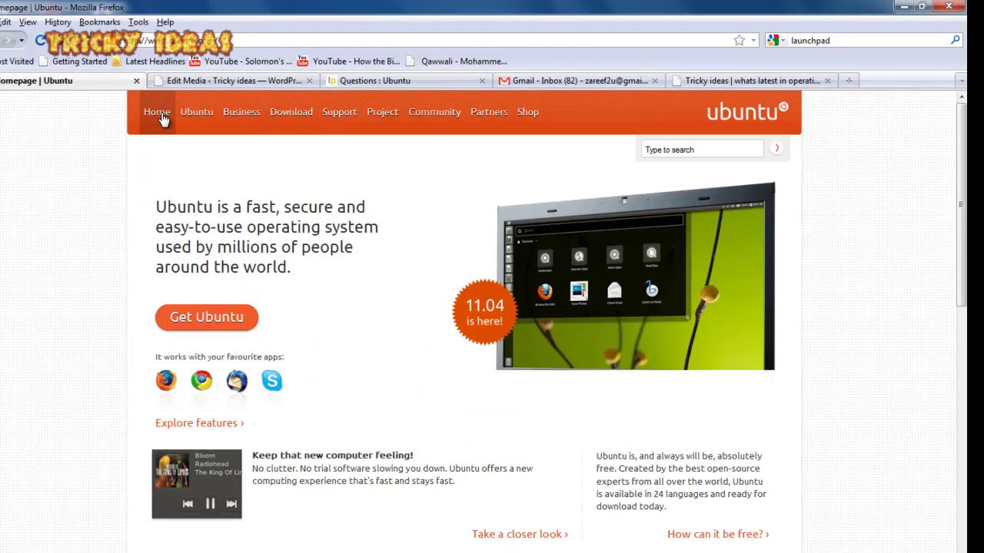
click(198, 318)
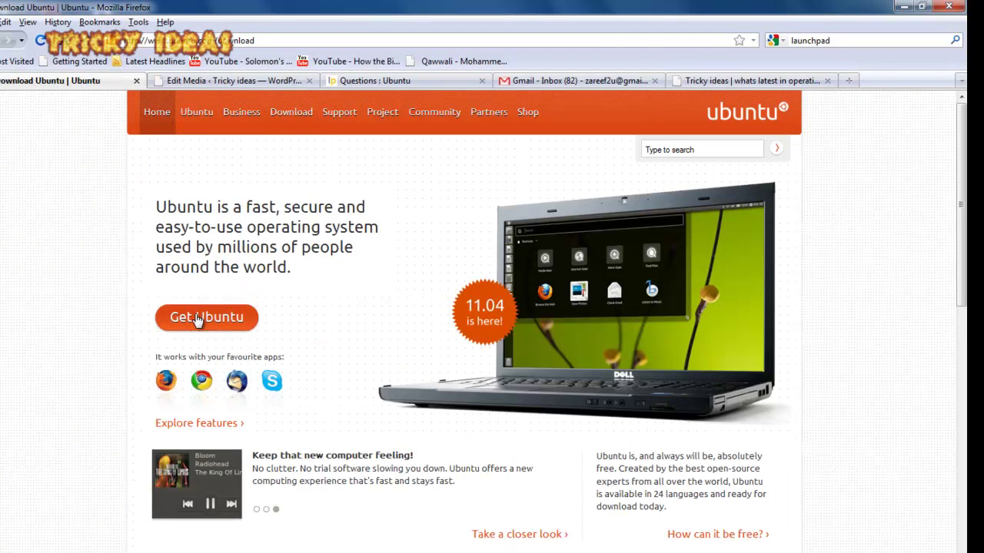
scroll(197, 320, down, 2)
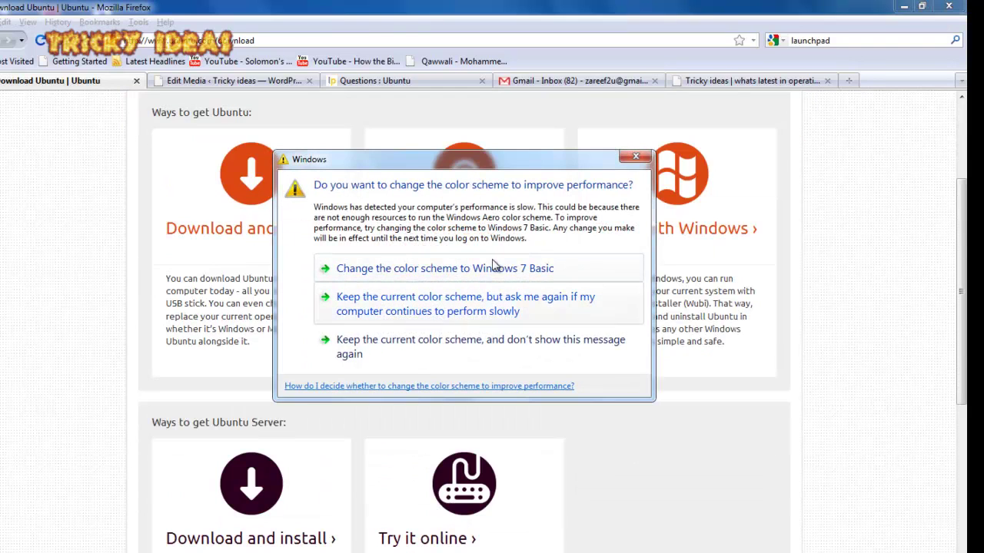
Dismiss the Windows colour-scheme prompt and scroll to the Run it with Windows option.
click(635, 158)
scroll(511, 316, down, 3)
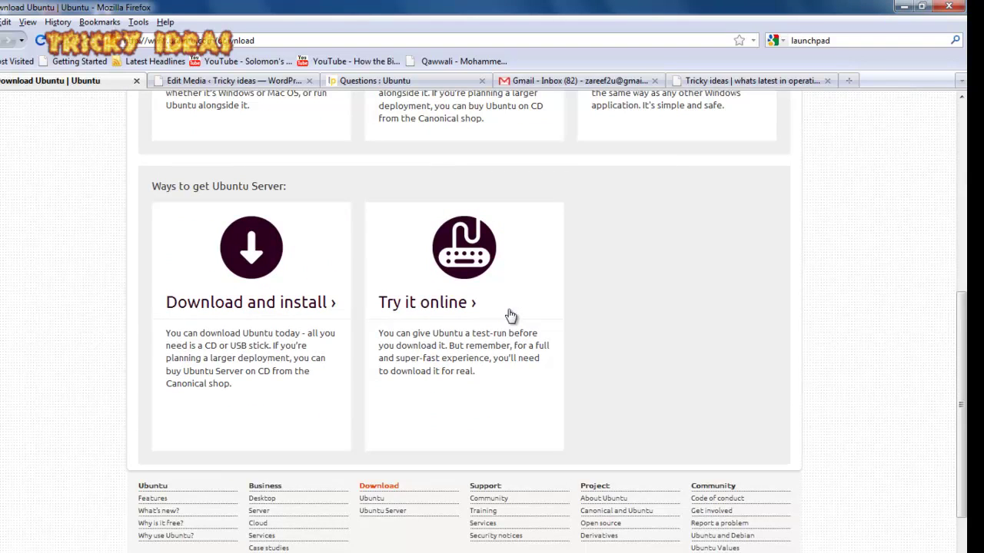
scroll(510, 315, up, 4)
scroll(509, 315, up, 2)
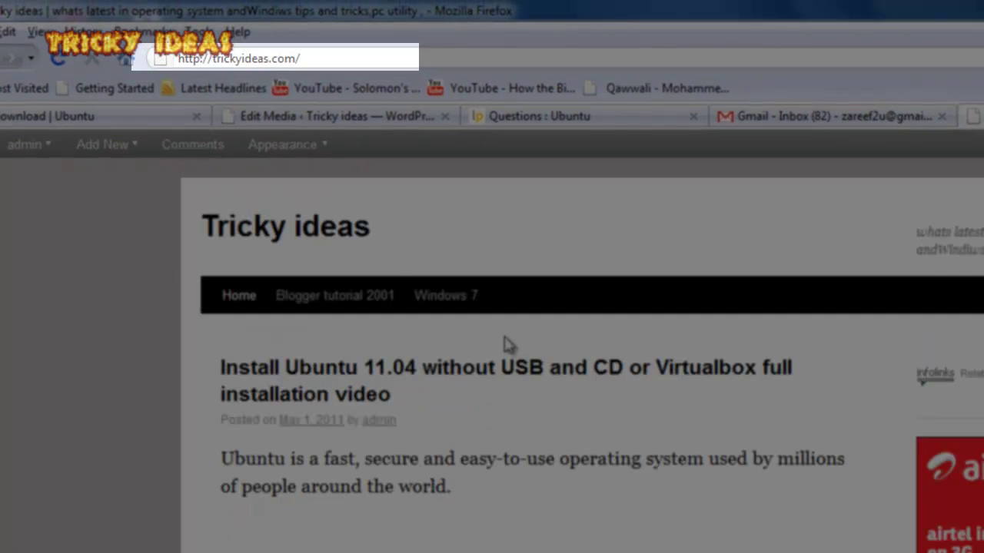
Start the wubi installer download from the blog post, then cancel saving wubi.exe.
scroll(457, 407, down, 3)
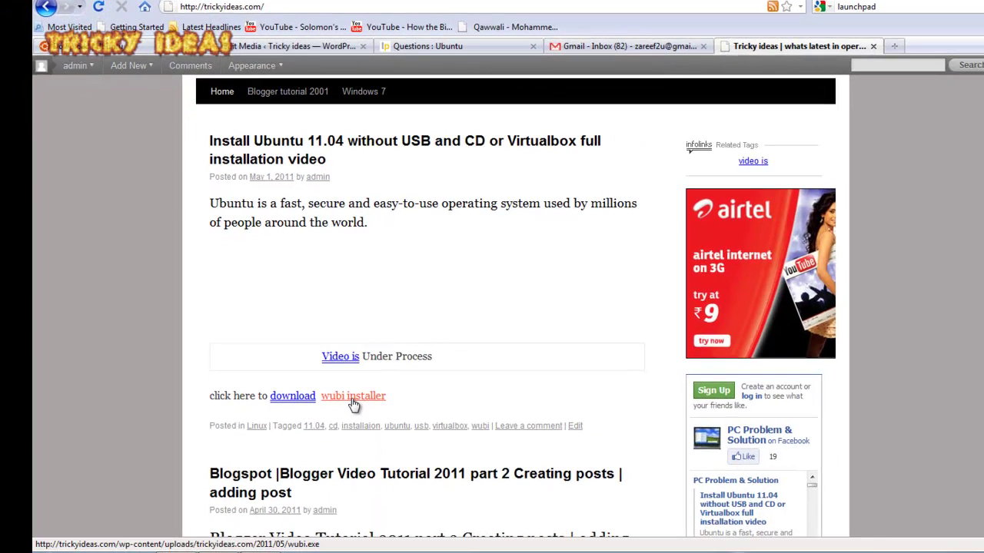
click(352, 399)
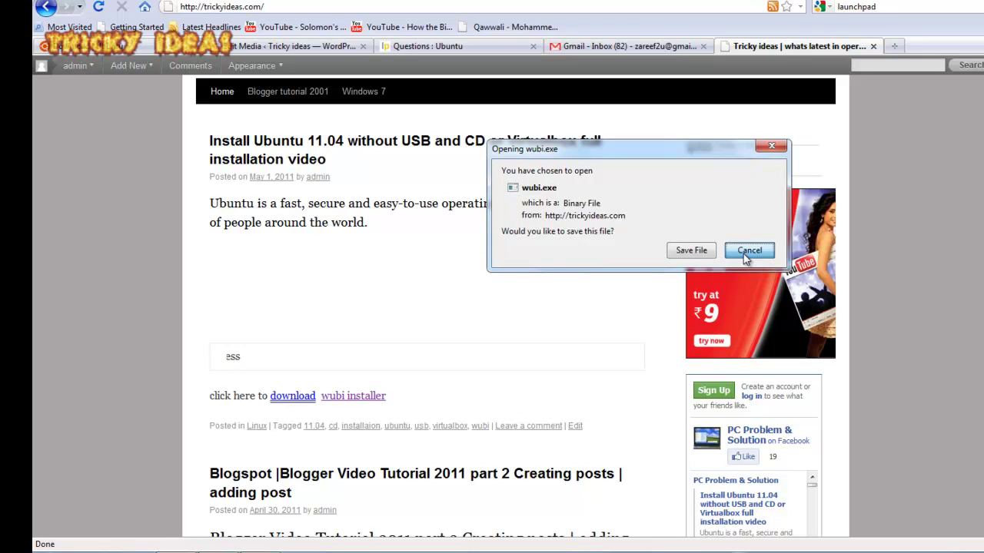
click(746, 252)
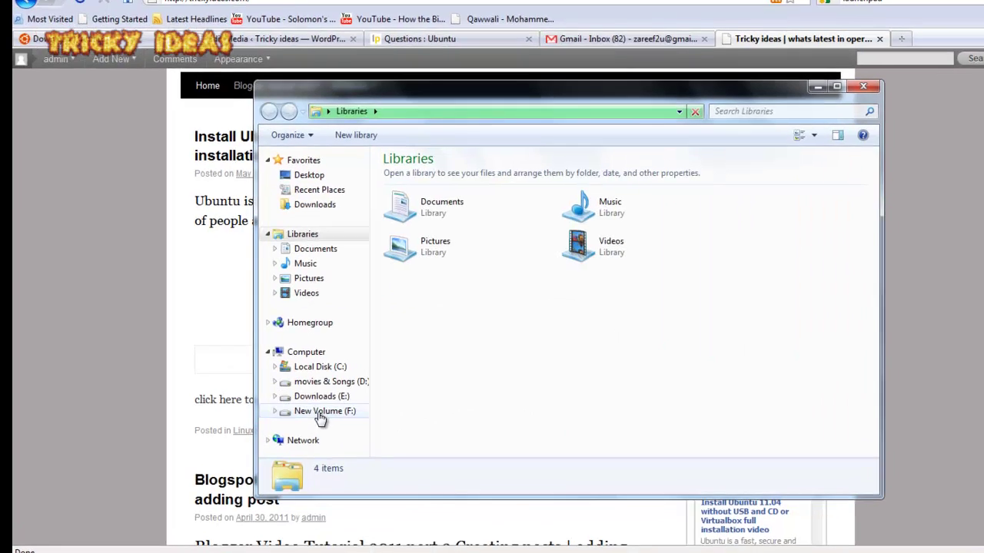
Send ubuntu-11.04-desktop-i386 from F:\mac to the desktop as a shortcut.
click(335, 407)
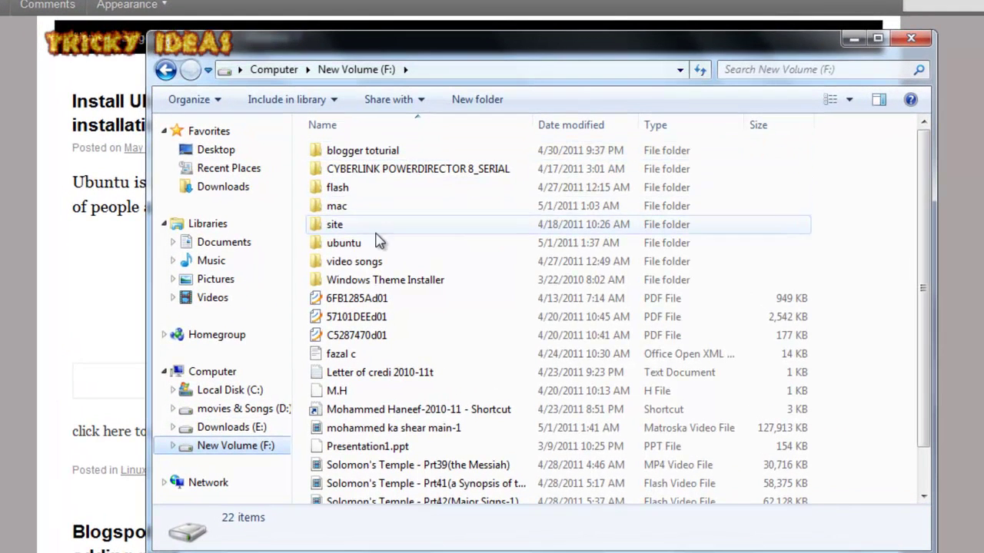
click(365, 215)
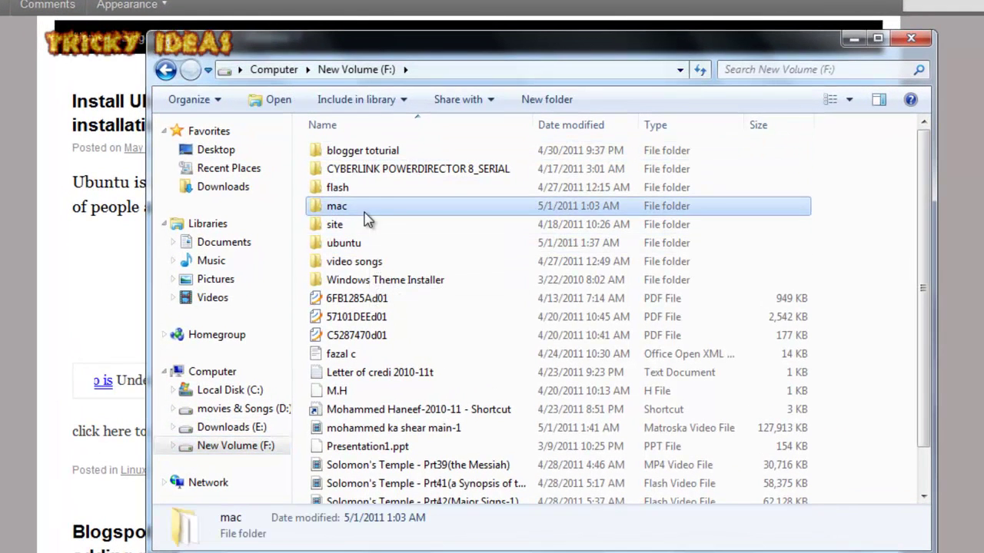
double_click(366, 218)
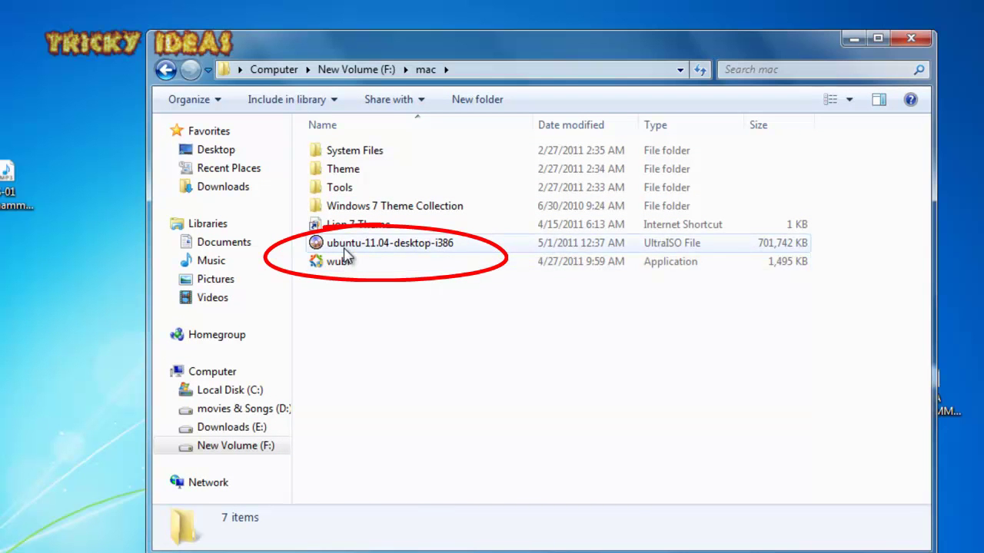
click(345, 251)
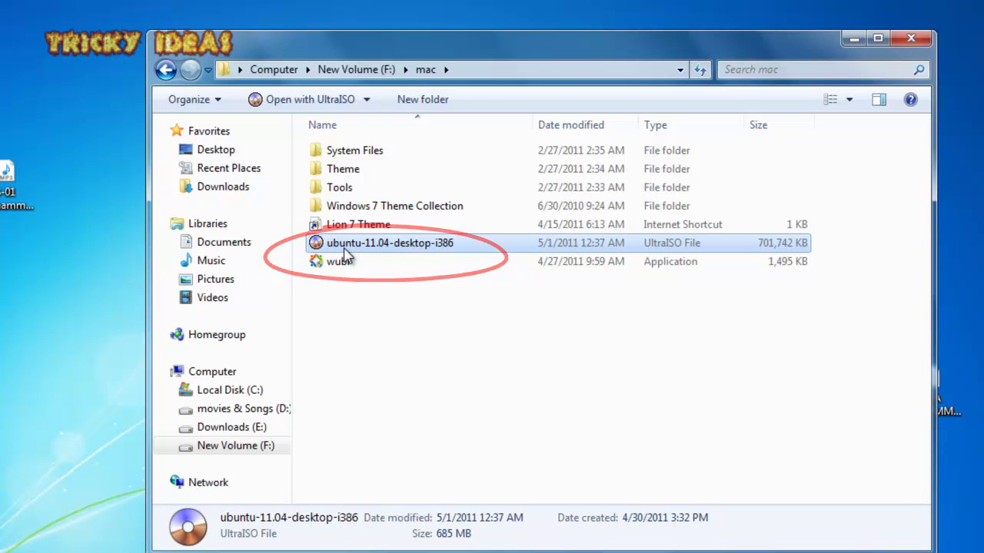
right_click(345, 254)
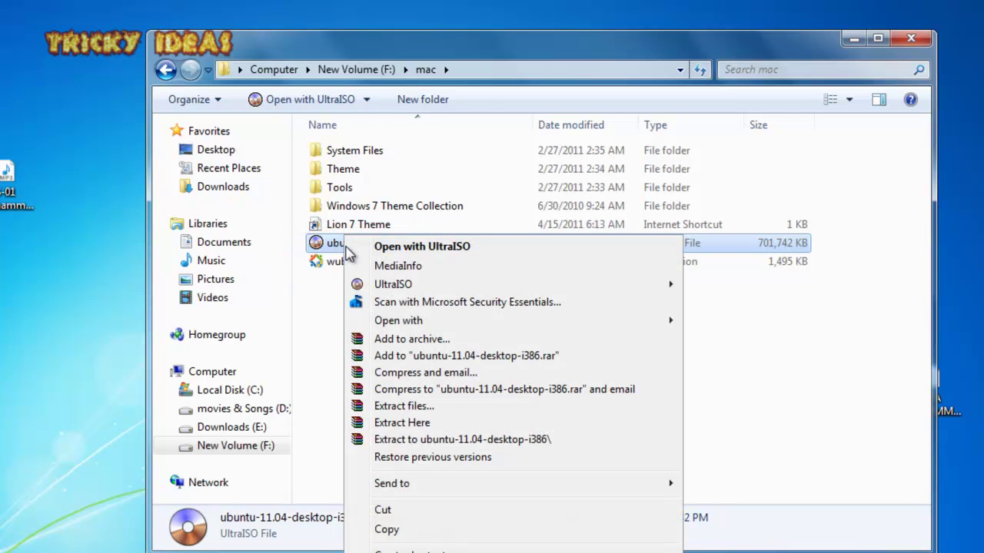
mouse_move(455, 487)
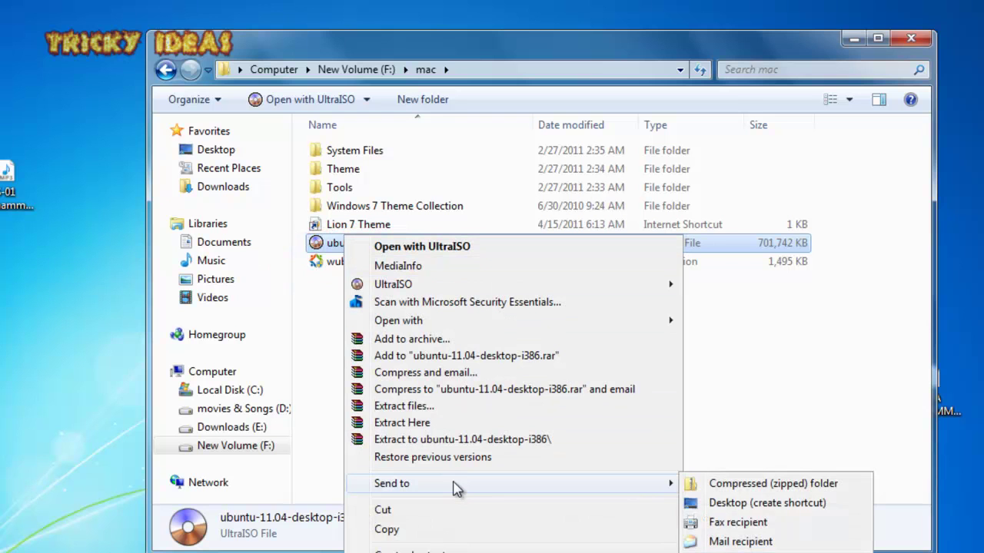
click(749, 504)
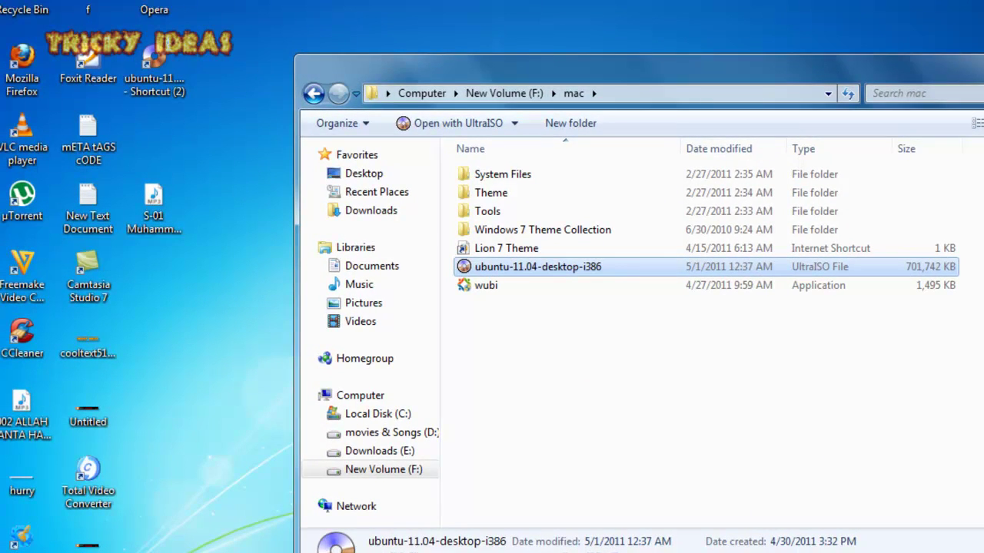
Open the desktop Ubuntu ISO shortcut's file location from its Properties, reaching F:\mac.
key(super+d)
click(170, 83)
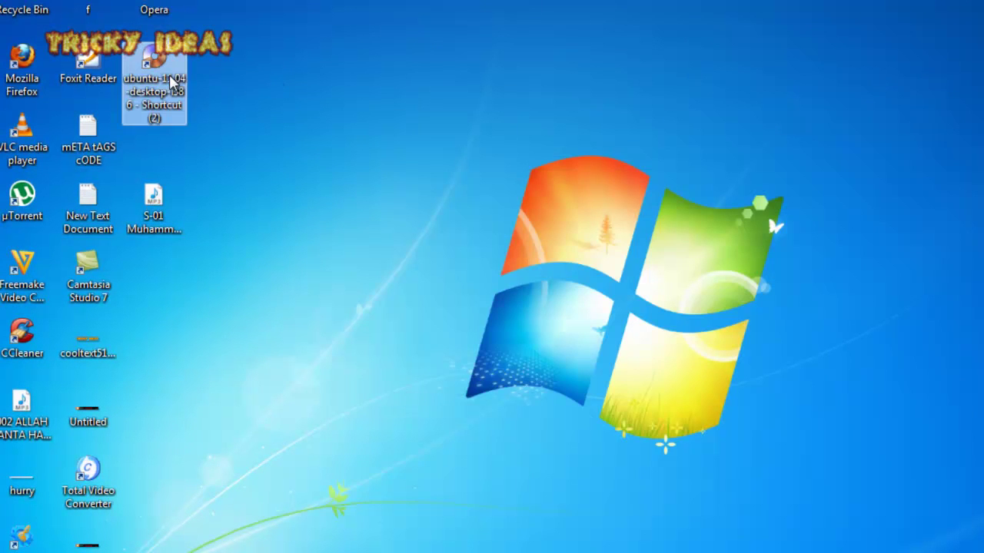
right_click(171, 83)
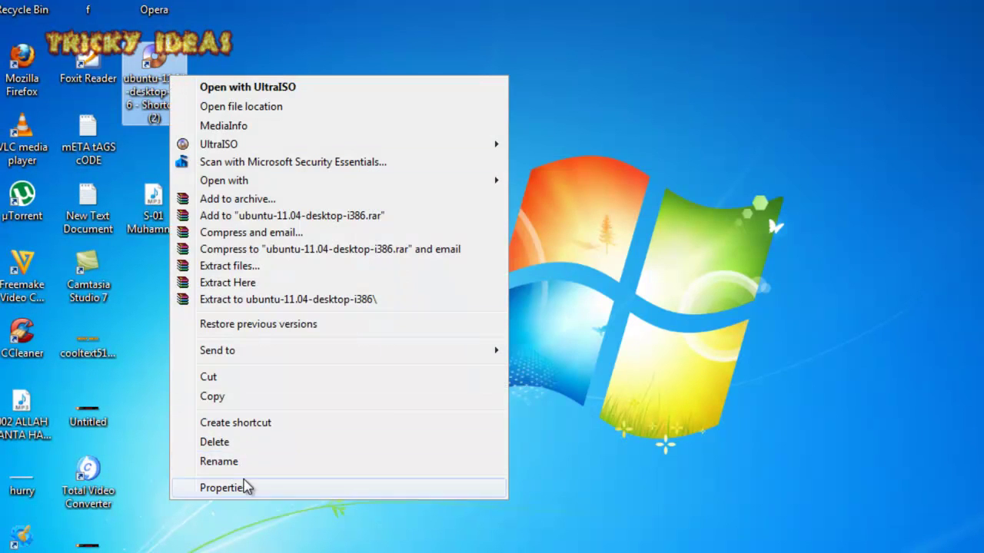
click(222, 488)
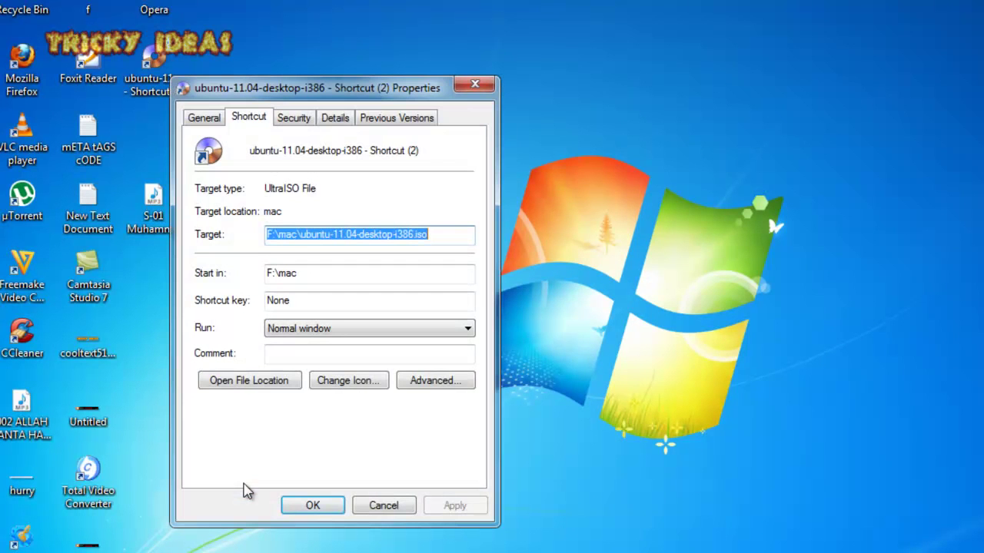
click(257, 130)
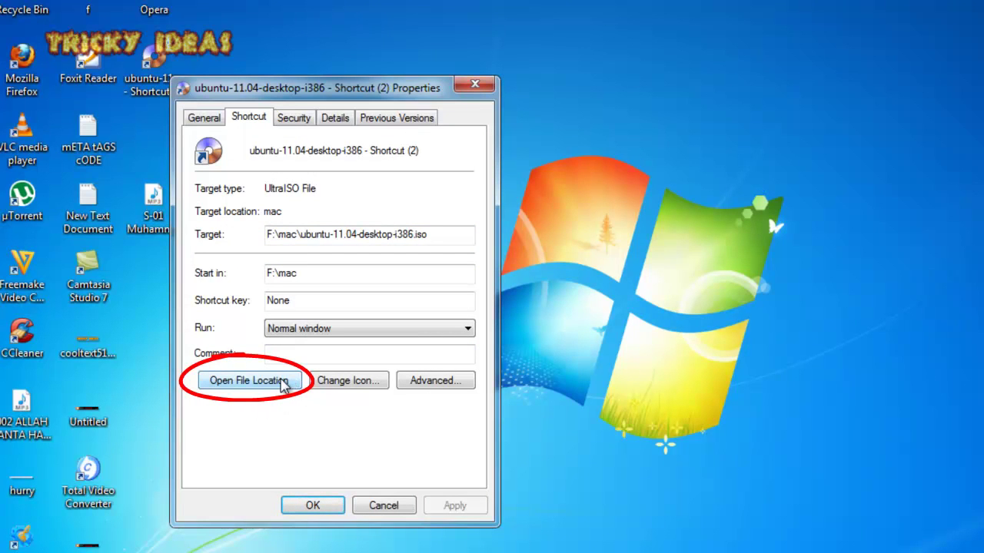
click(283, 384)
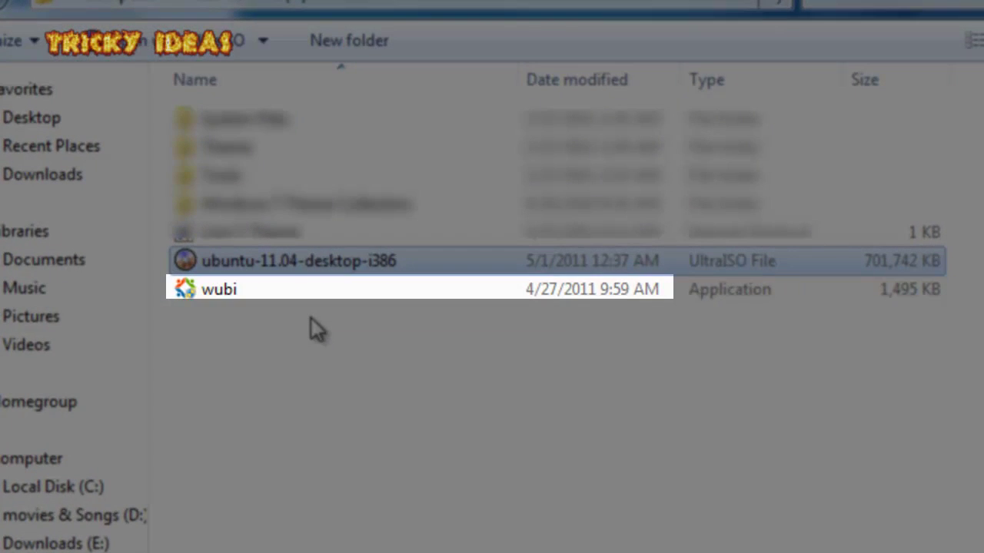
Launch wubi from F:\mac and move the Ubuntu Installer window over the file list.
click(253, 299)
double_click(254, 302)
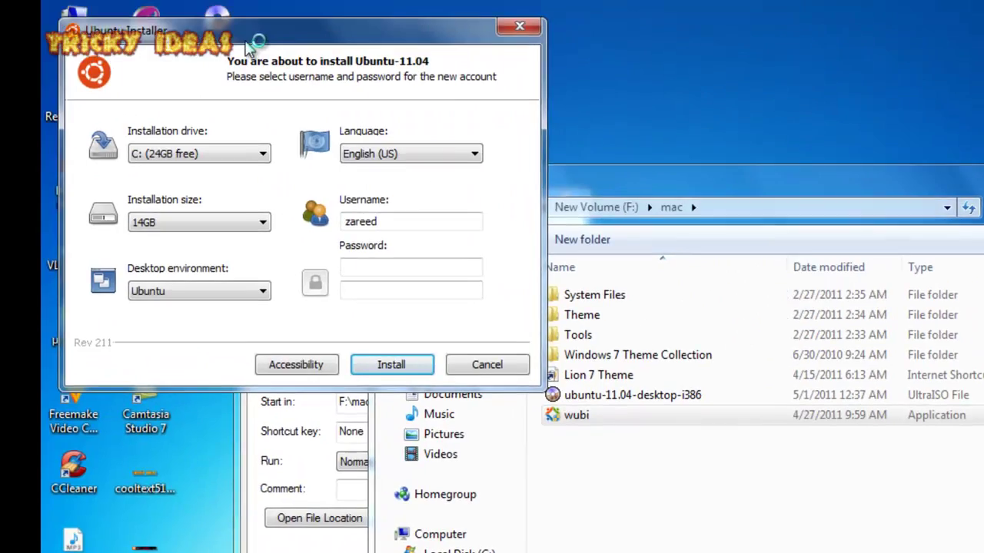
drag(254, 11, 547, 192)
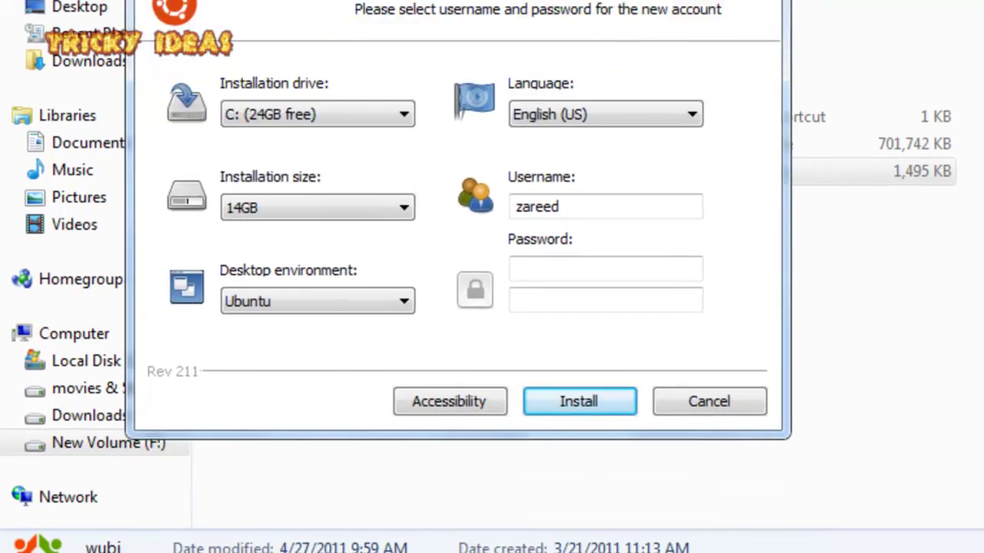
Set the installation drive to F: (37GB free) and the installation size to 5GB.
click(326, 112)
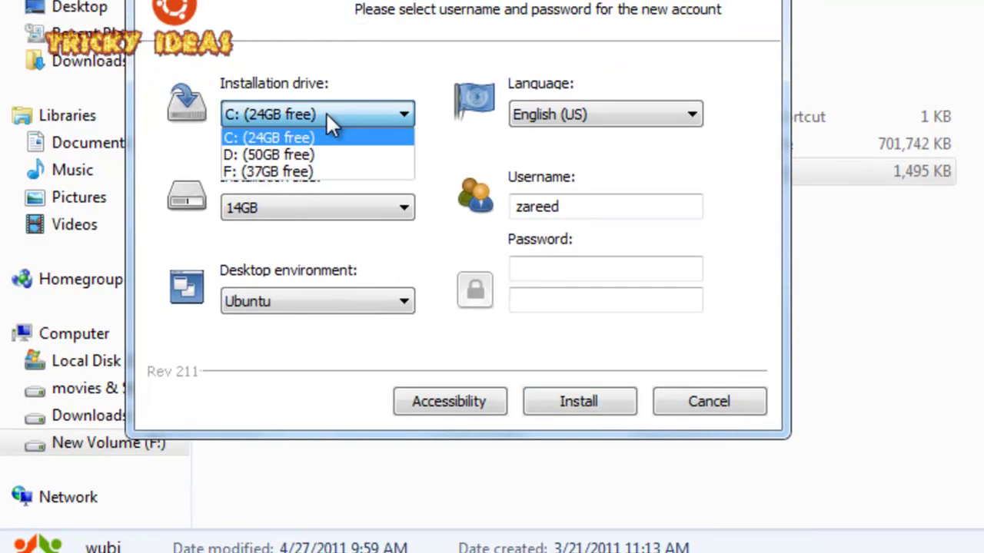
click(311, 169)
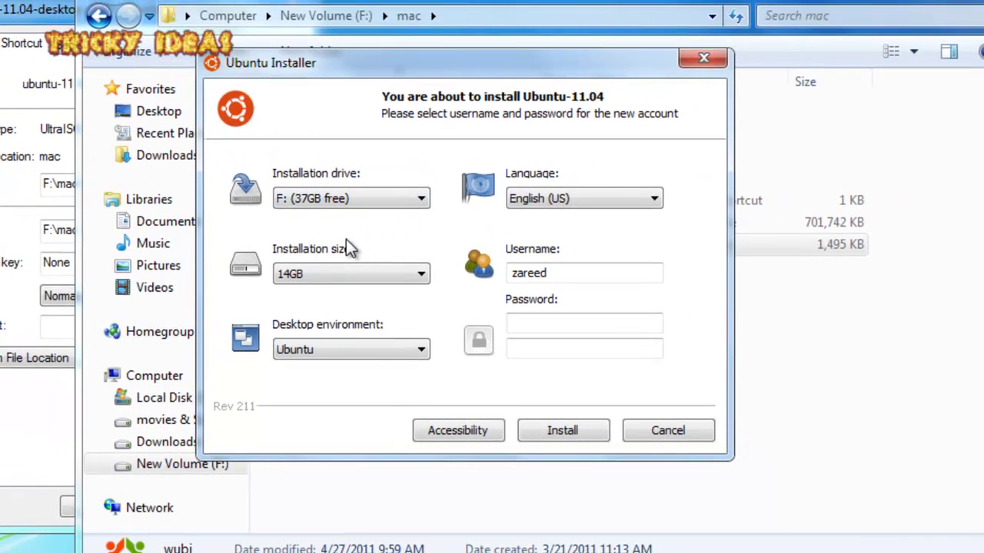
click(339, 269)
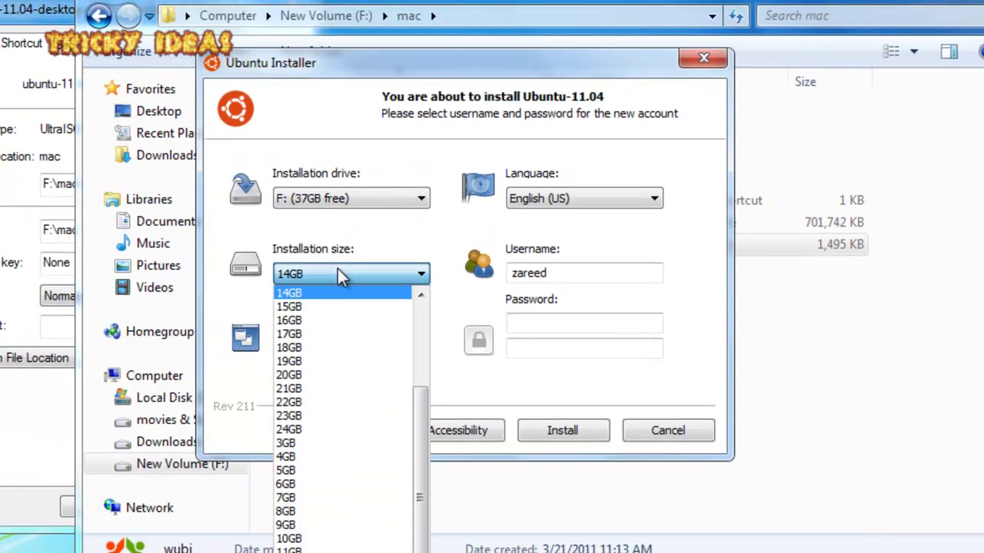
scroll(311, 354, up, 3)
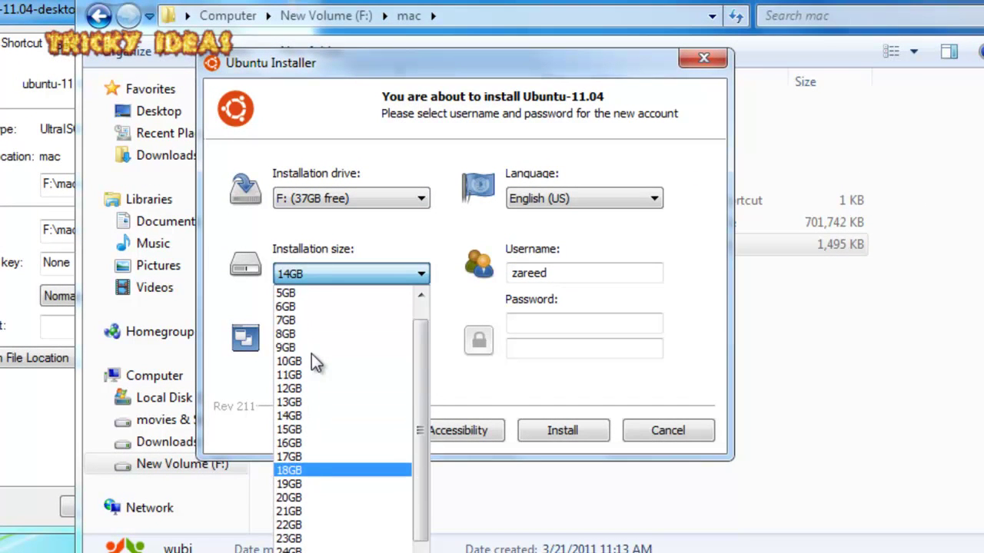
click(306, 295)
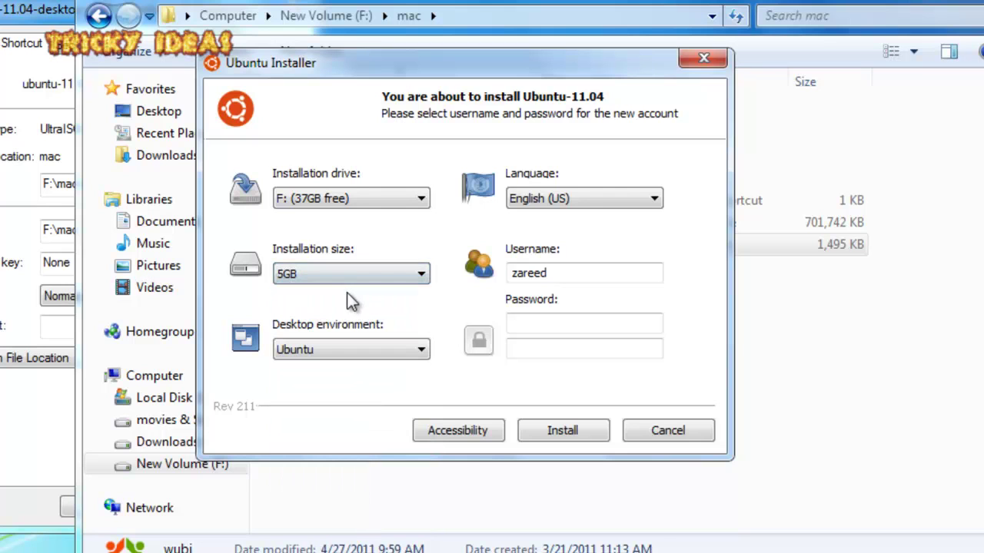
Replace the username with the new account name and enter and confirm the password.
double_click(564, 274)
text(zar)
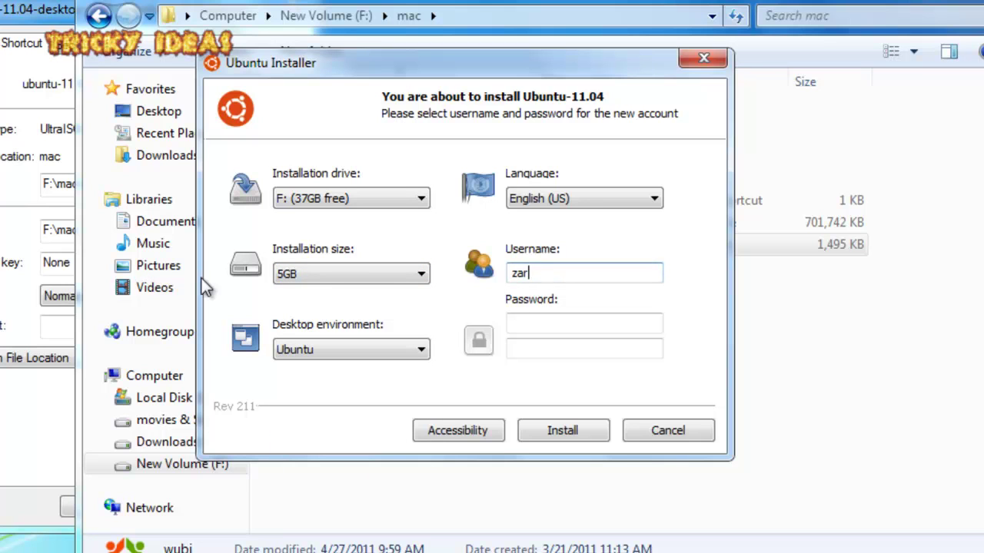
text(eef)
key(Tab)
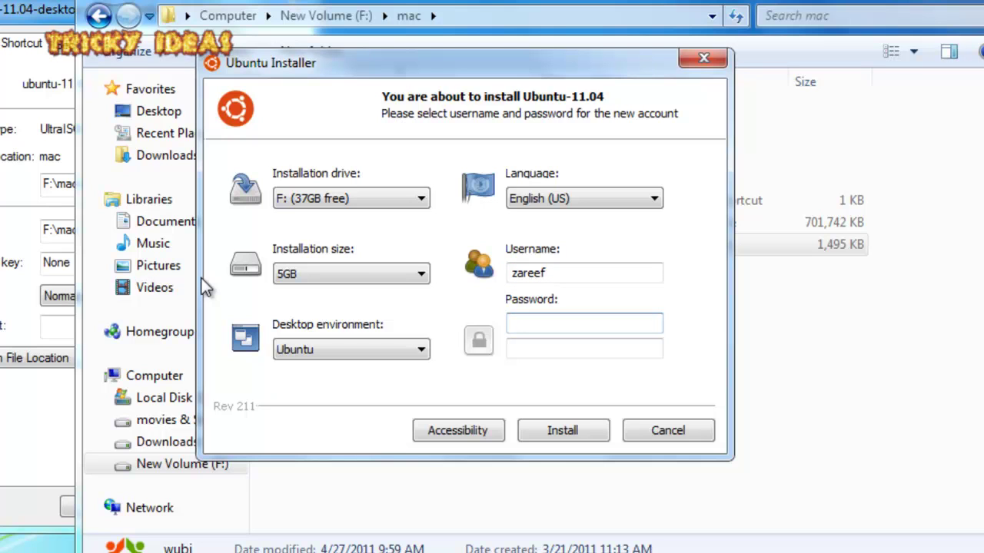
text(123)
key(Tab)
text(123)
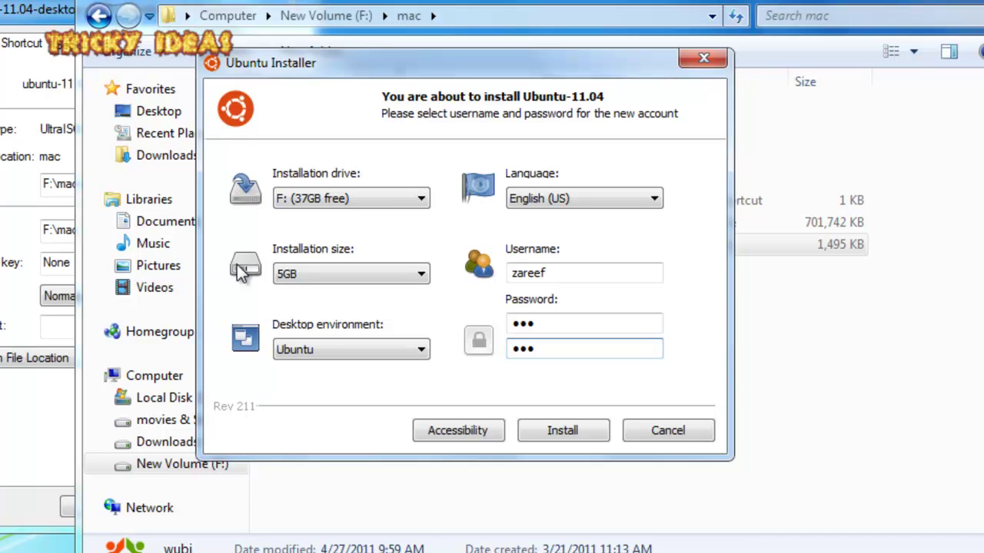
Begin the Ubuntu 11.04 installation with the chosen settings.
click(552, 429)
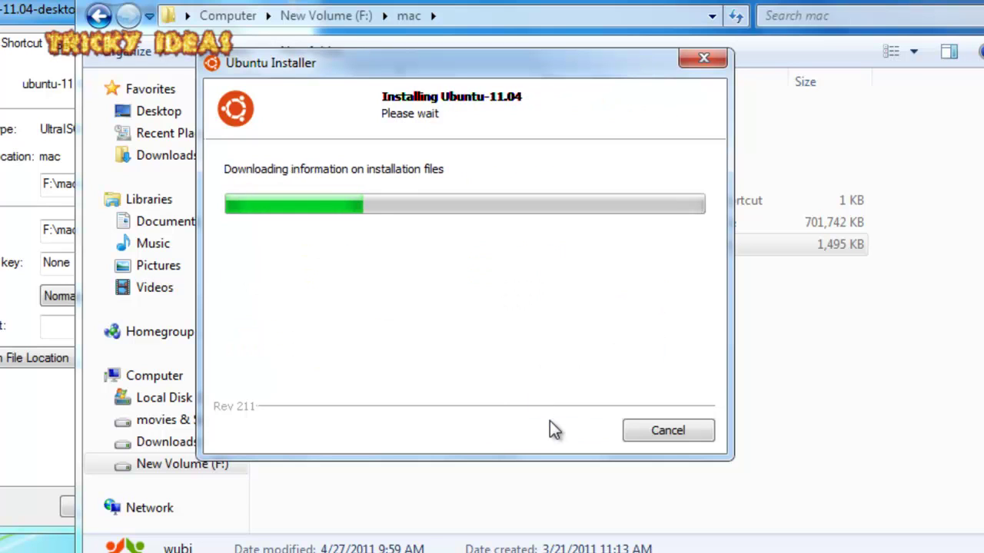